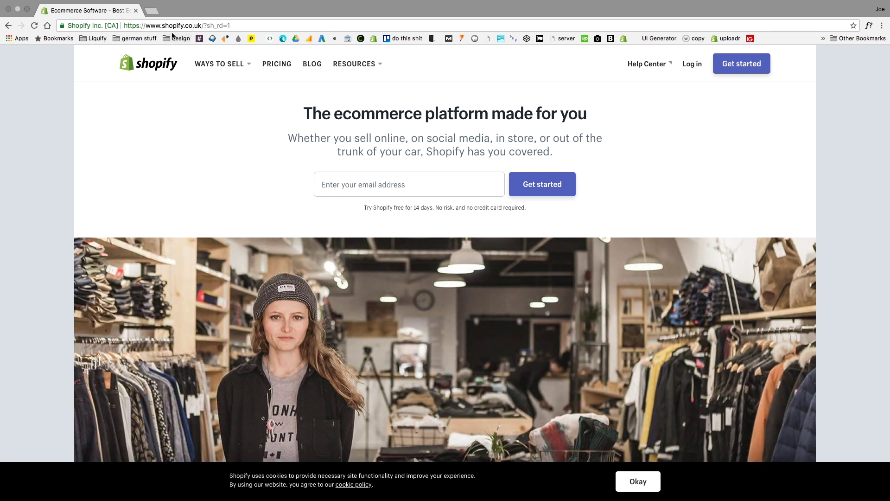
Load shopped.email in a new browser tab.
left_click(152, 13)
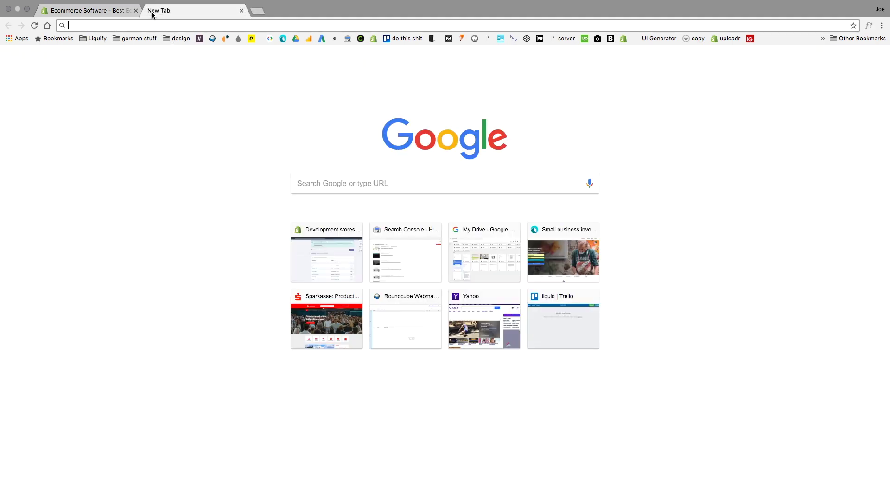
type("shoo")
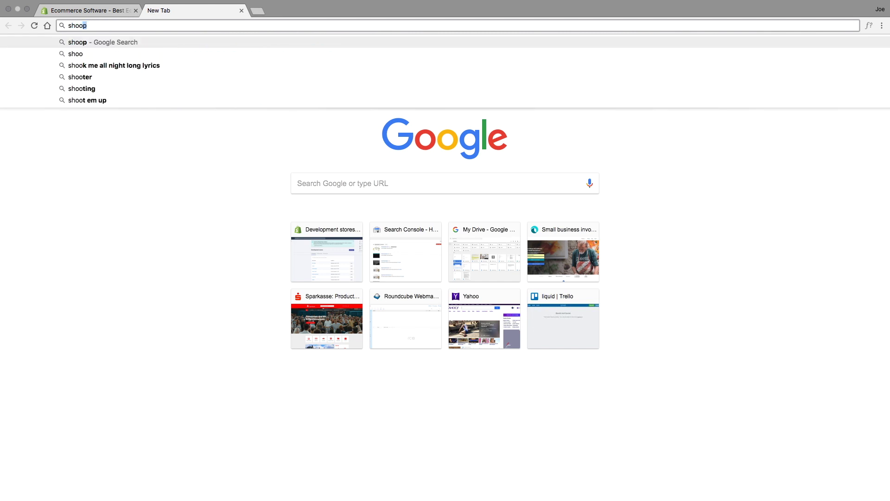
key("BackSpace")
type("ped.email")
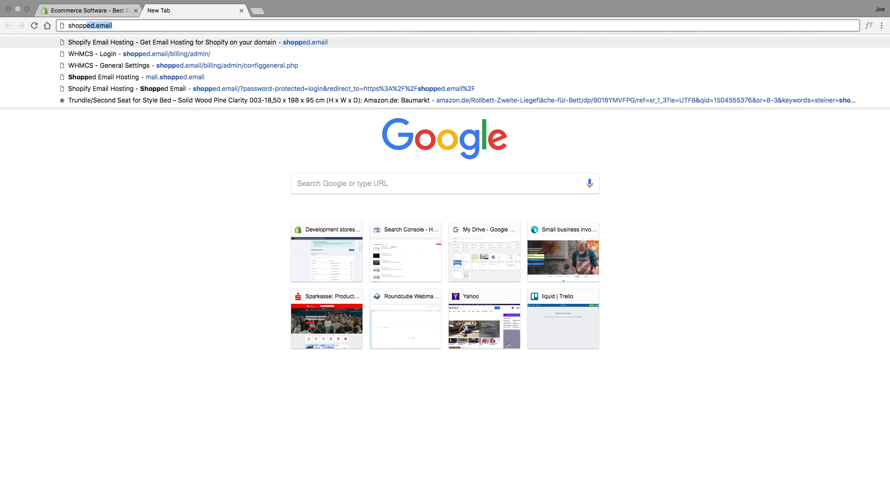
key("Return")
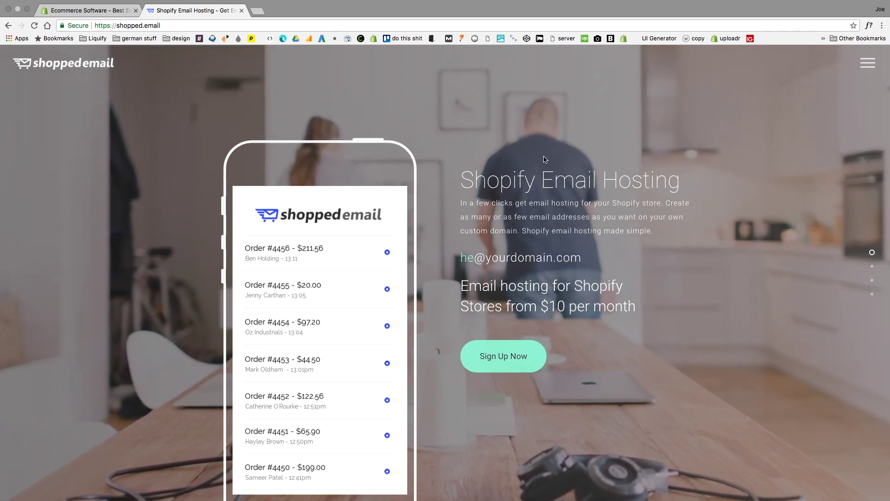
Scroll the pricing and features sections, highlighting the hosting package heading and example address.
scroll(559, 214, "down", 1)
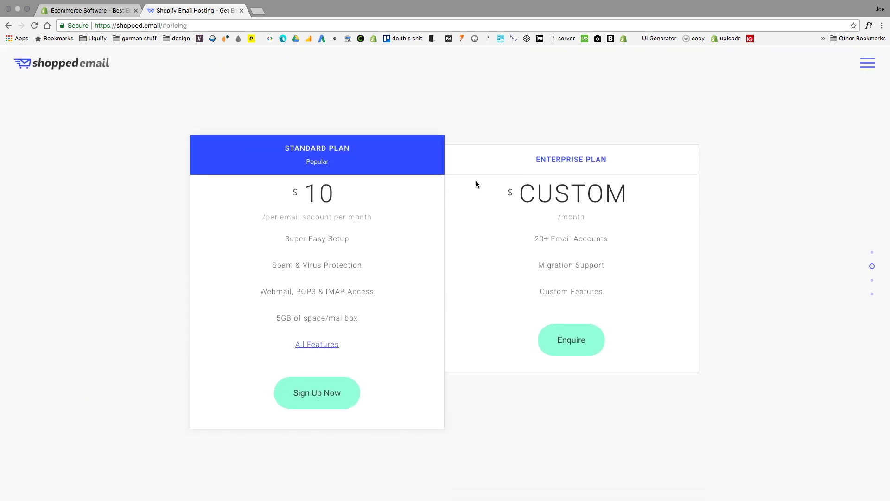
scroll(497, 179, "down", 1)
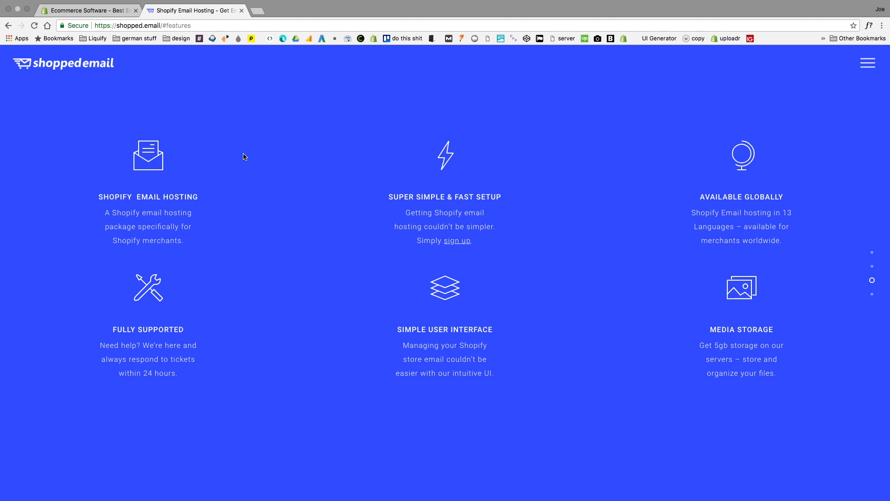
scroll(293, 206, "down", 2)
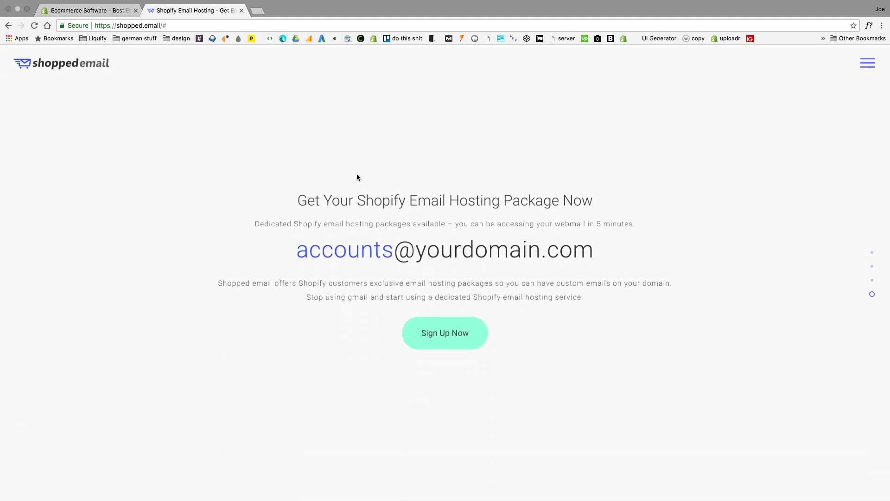
triple_click(363, 203)
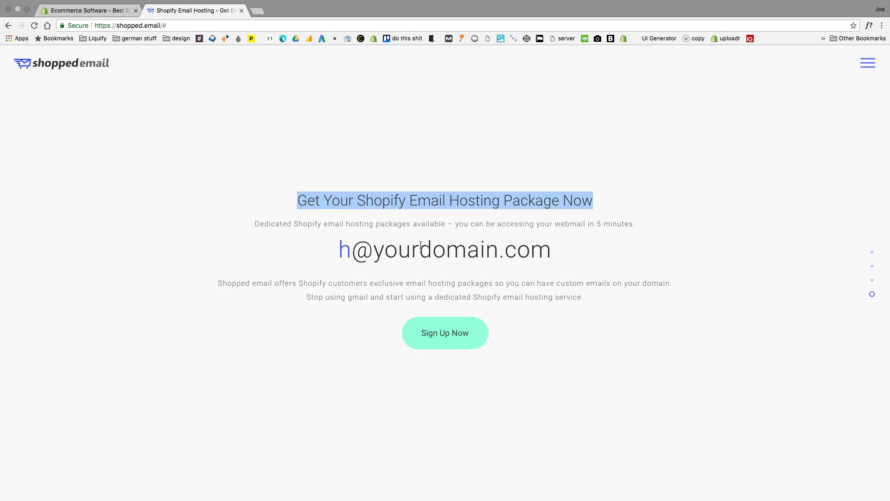
left_click_drag(419, 241, 577, 238)
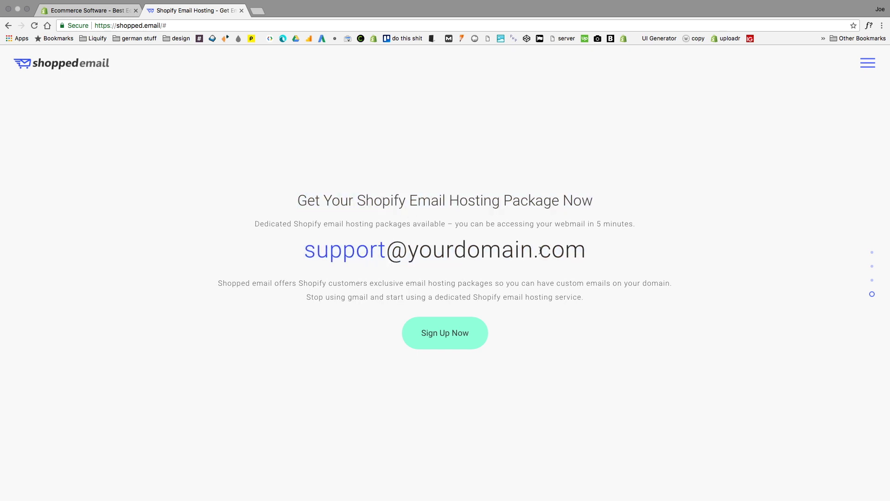
left_click_drag(589, 251, 381, 251)
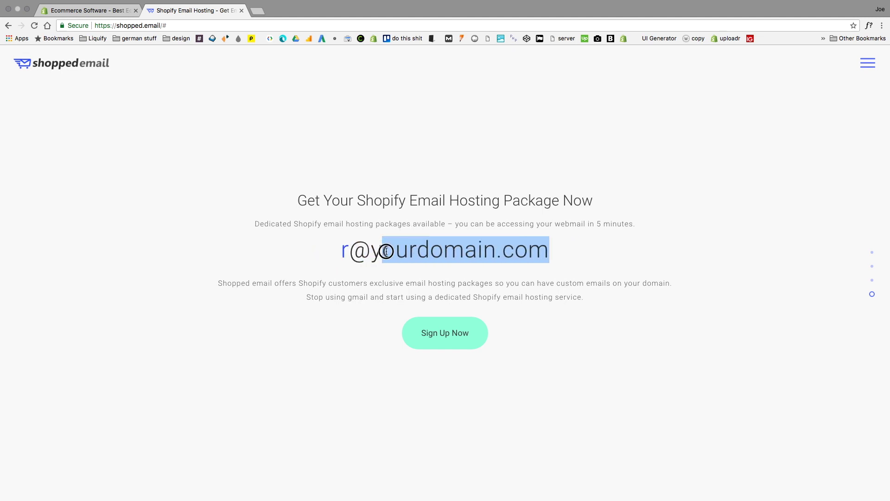
left_click(694, 202)
scroll(661, 181, "down", 1)
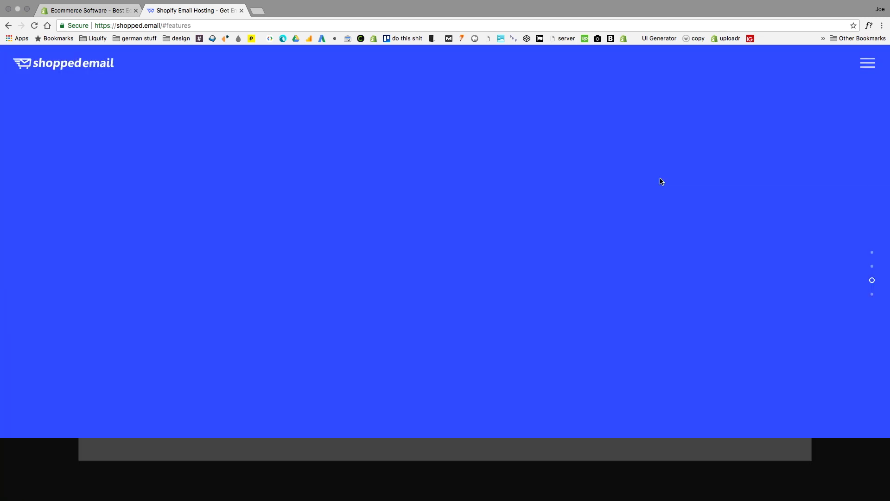
scroll(660, 177, "up", 1)
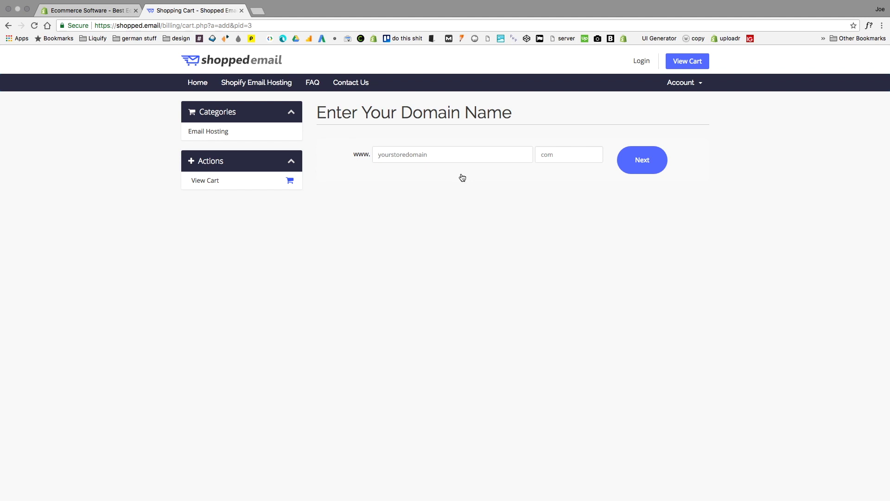
Submit the domain myjeansstore with extension .com for verification.
type("myjeanss")
type("tore")
key("Tab")
type(".com")
left_click(642, 168)
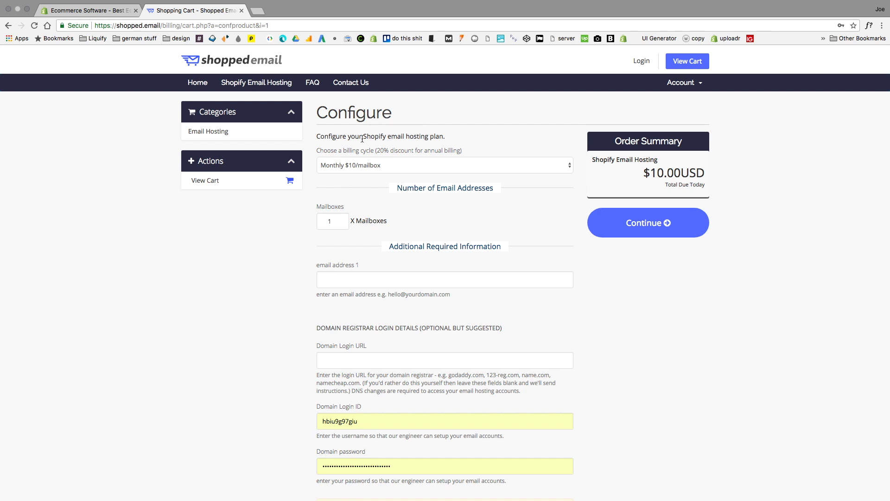
Choose annual billing at $100 per mailbox and set the mailbox count to 2.
left_click(355, 168)
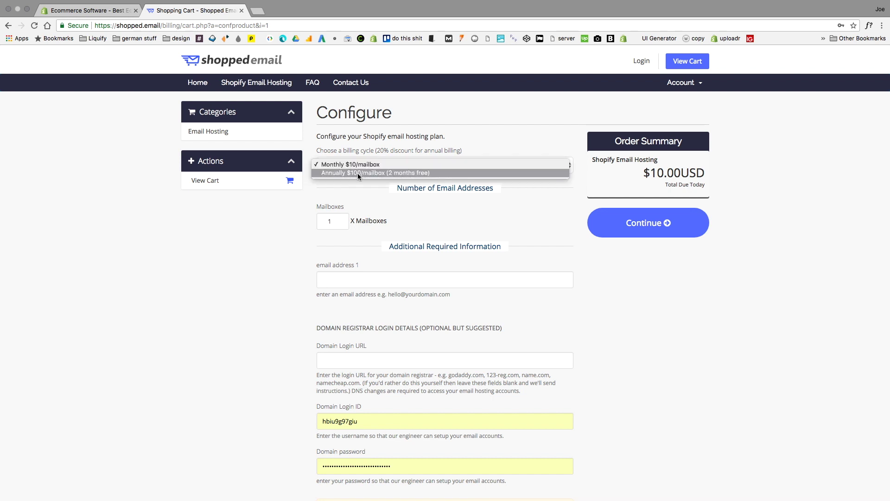
left_click(358, 173)
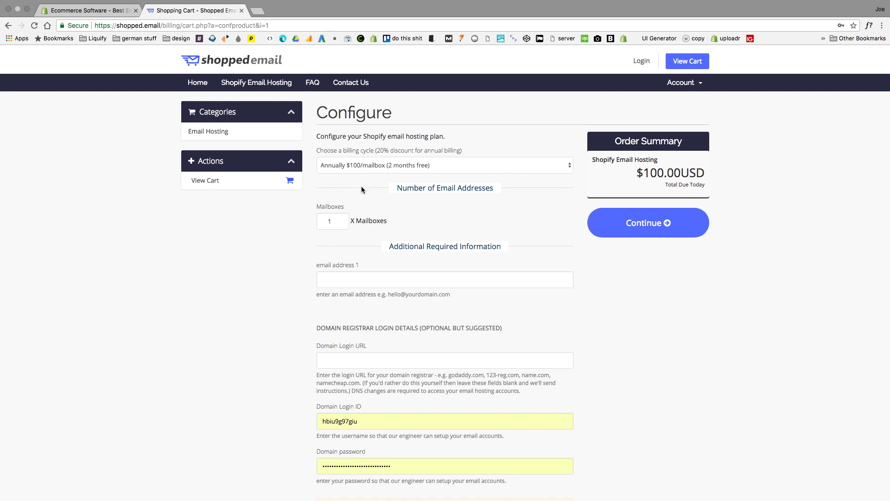
double_click(327, 220)
type("2")
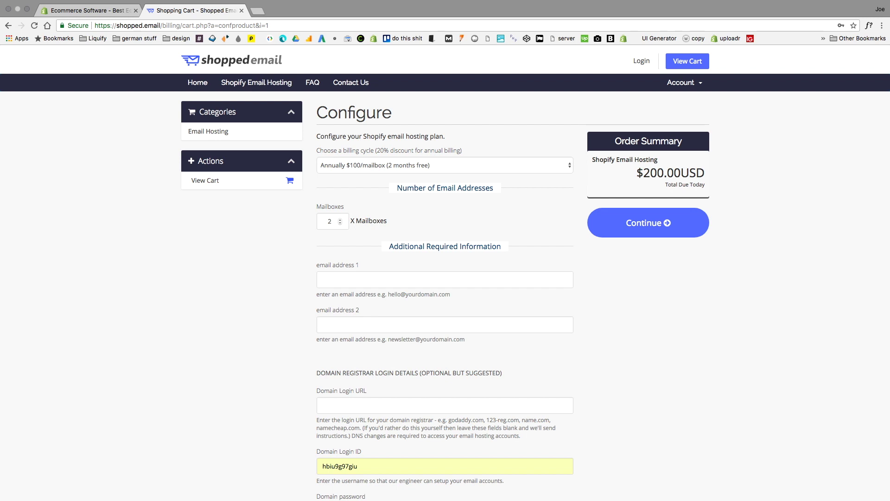
left_click(379, 163)
left_click(378, 163)
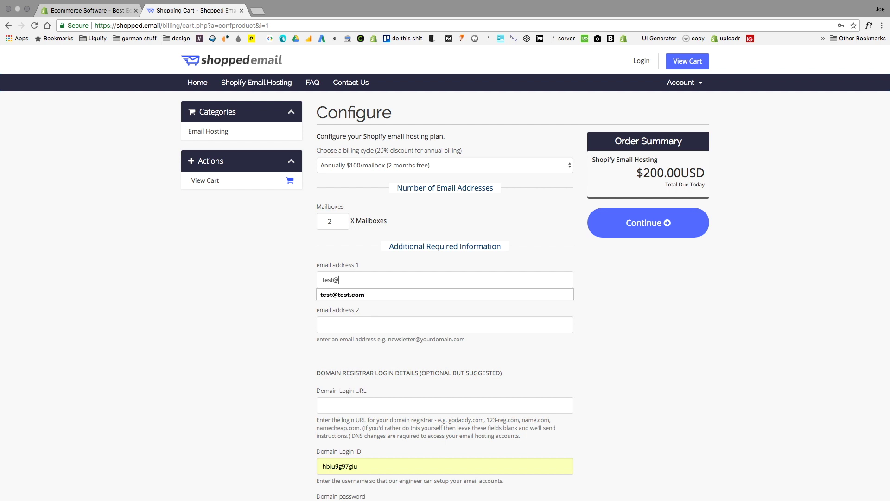
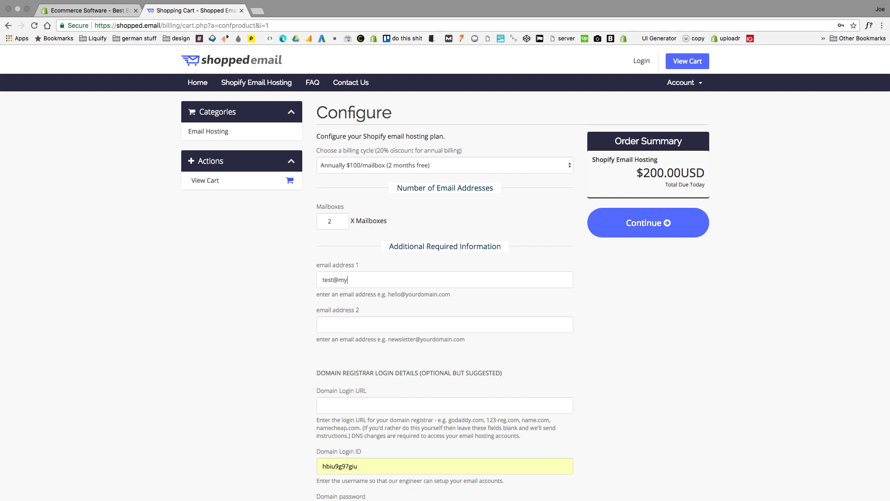
key("super+a")
key("super+c")
key("Tab")
key("super+v")
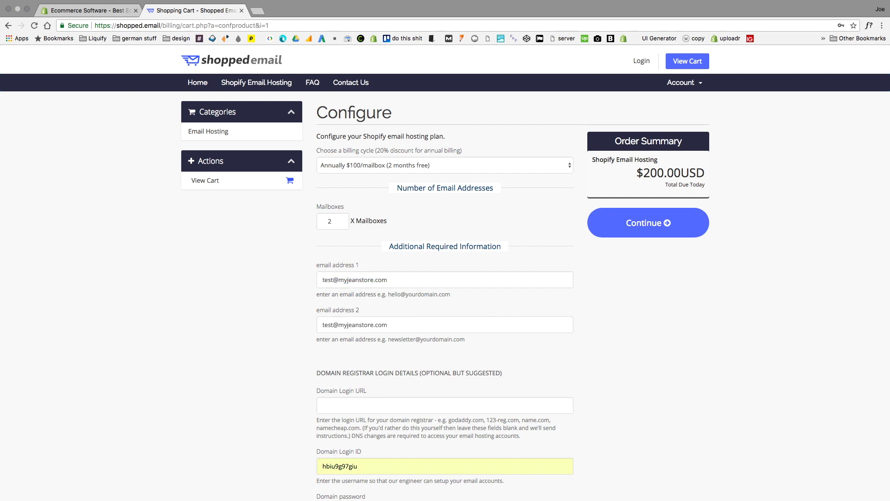
key("alt+shift+Right")
key("BackSpace")
type("accou")
type("nts")
triple_click(438, 281)
left_click(691, 334)
scroll(465, 223, "down", 5)
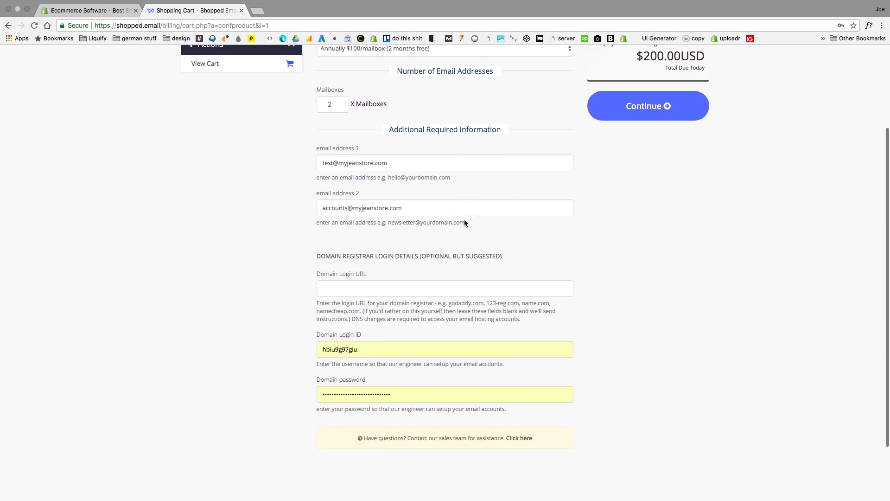
scroll(465, 223, "down", 1)
double_click(366, 313)
key("BackSpace")
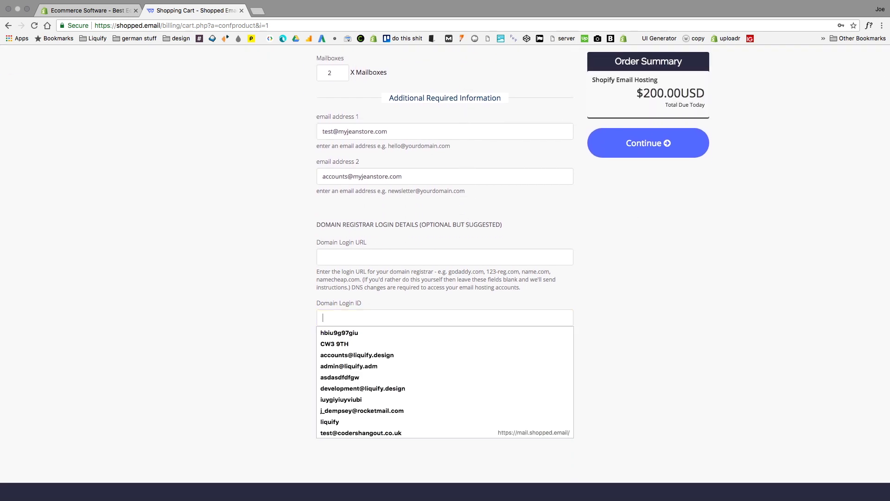
key("Tab")
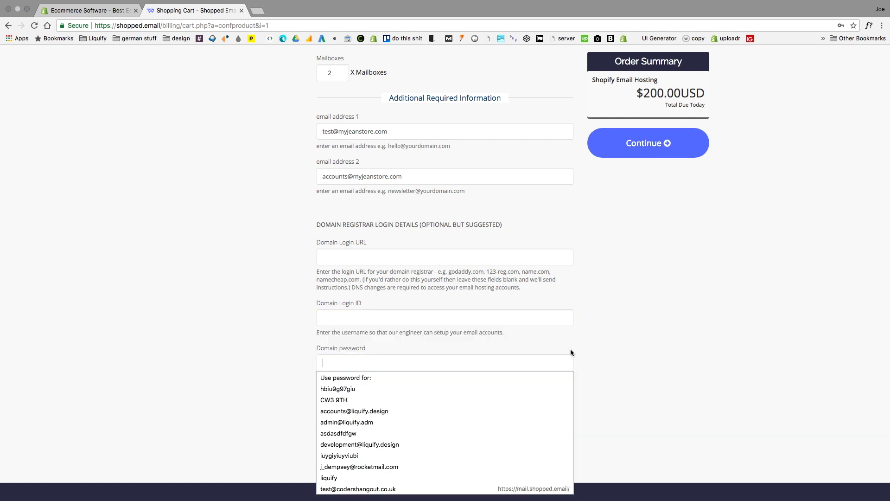
left_click(642, 283)
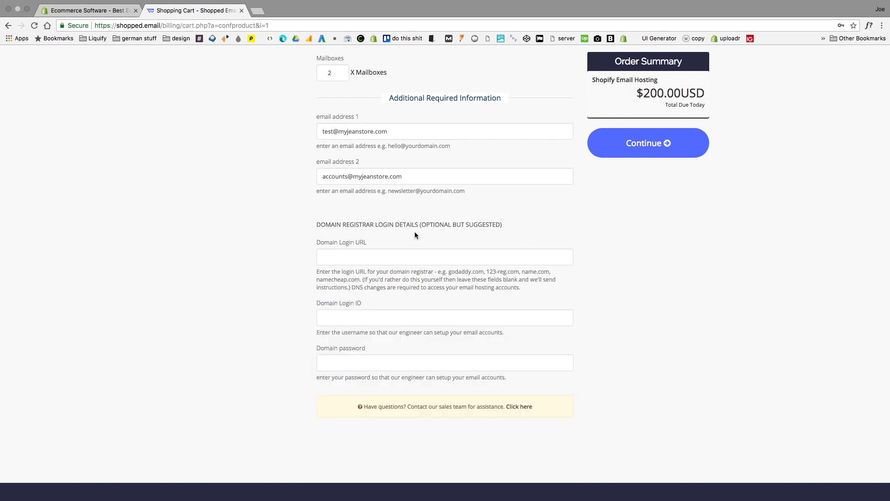
scroll(416, 235, "up", 5)
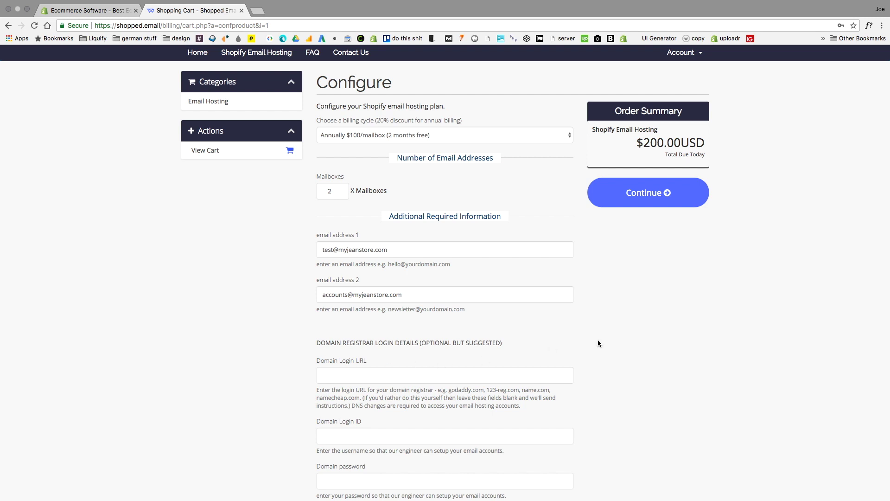
scroll(597, 339, "down", 3)
scroll(546, 313, "down", 2)
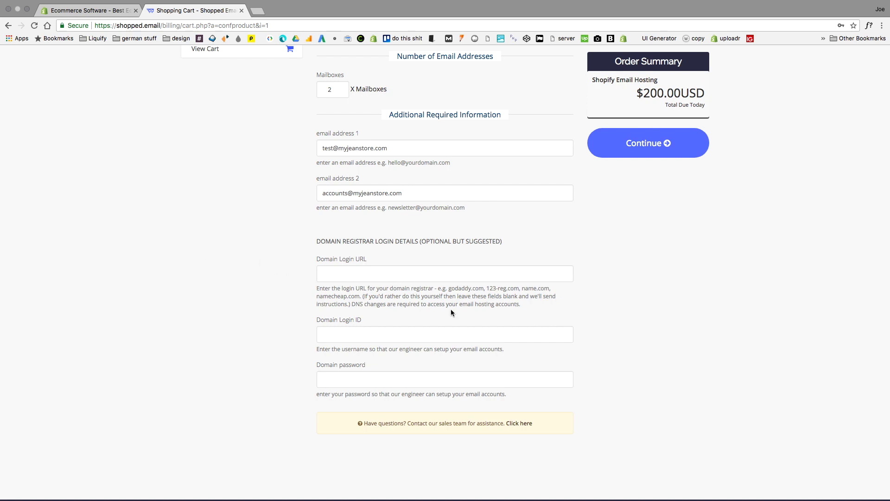
scroll(230, 247, "up", 1)
scroll(241, 256, "up", 4)
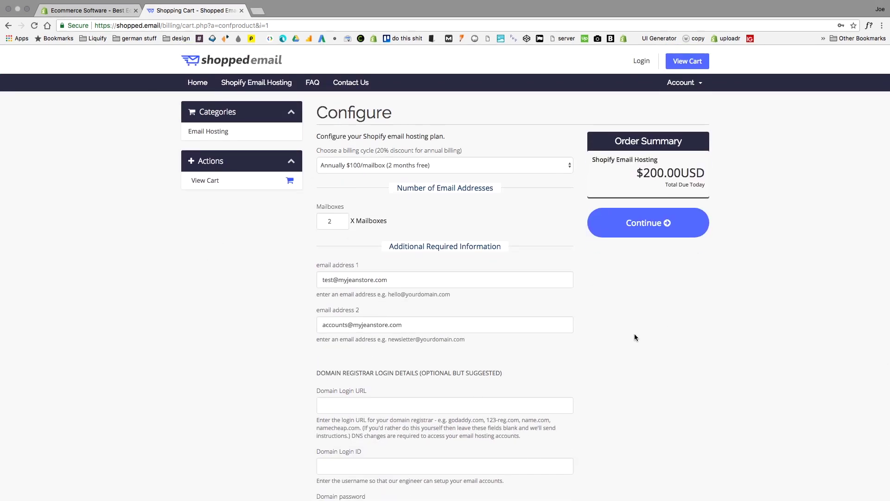
scroll(635, 334, "down", 1)
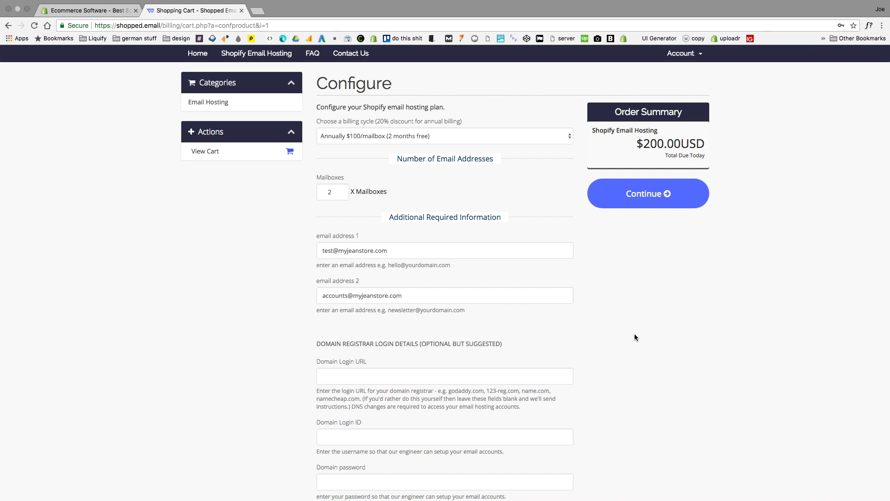
scroll(573, 340, "down", 3)
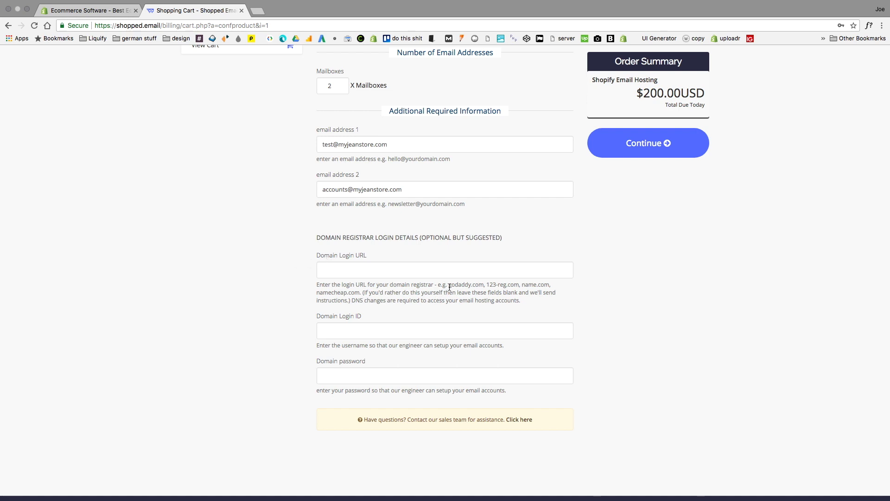
left_click_drag(449, 284, 521, 284)
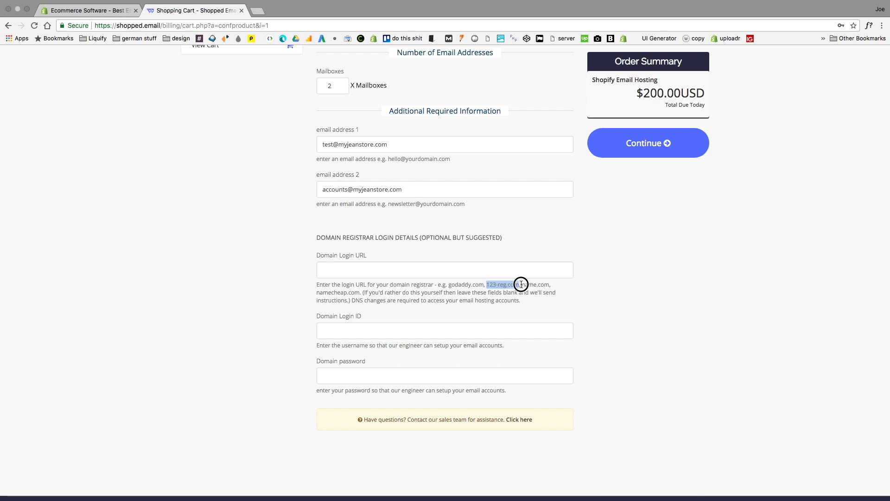
left_click(560, 304)
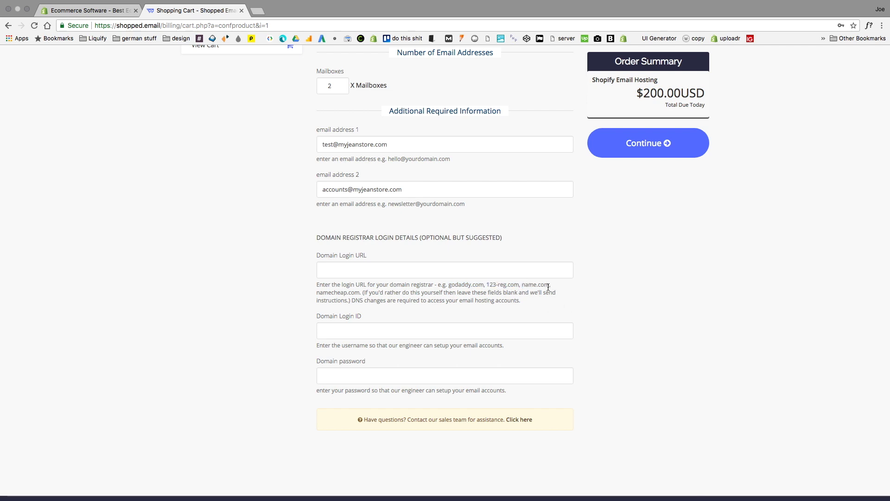
left_click(358, 269)
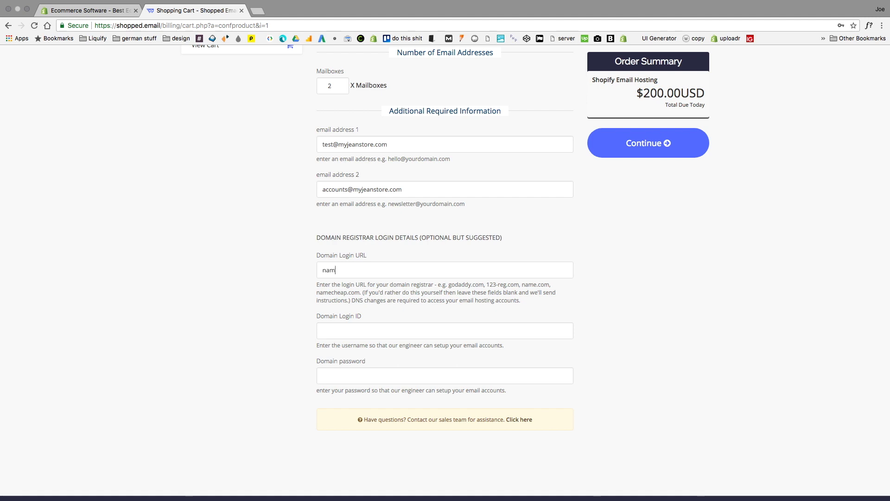
key("Home")
key("Tab")
left_click(368, 380)
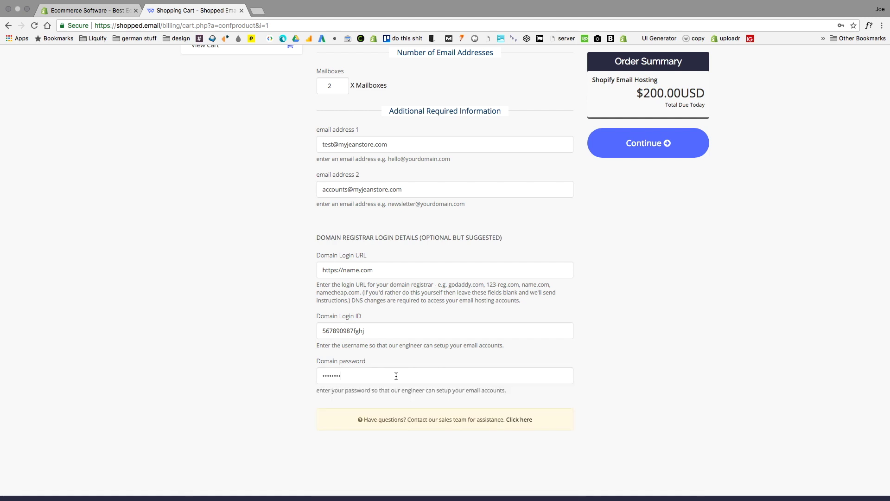
triple_click(487, 269)
Clear the domain login URL, login ID and password fields.
key("BackSpace")
triple_click(437, 327)
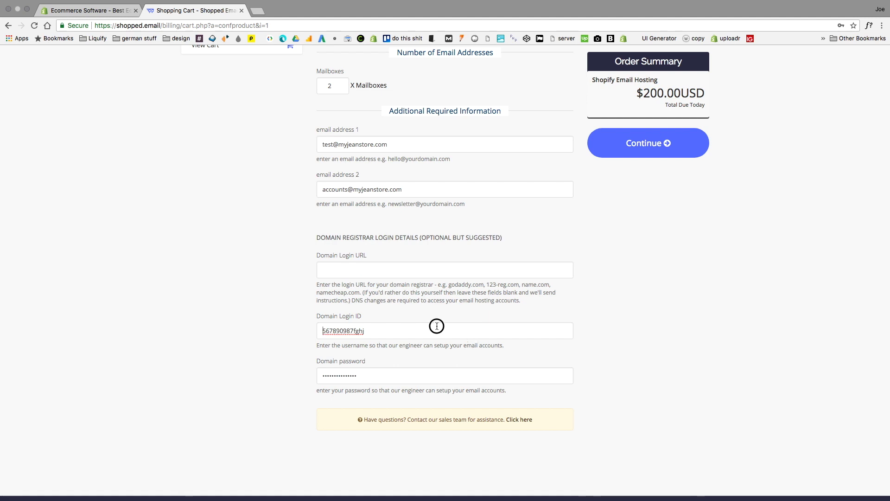
key("BackSpace")
triple_click(486, 376)
key("BackSpace")
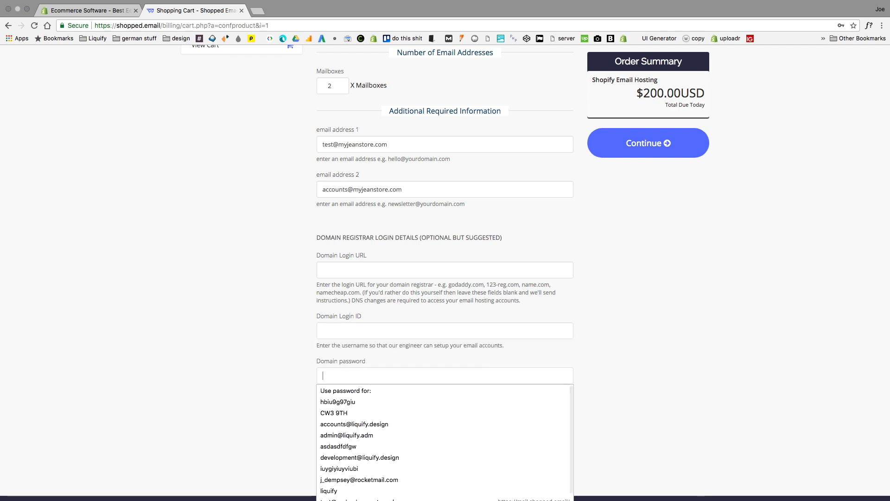
Continue to the Review & Checkout page listing both hosting orders.
scroll(628, 325, "up", 2)
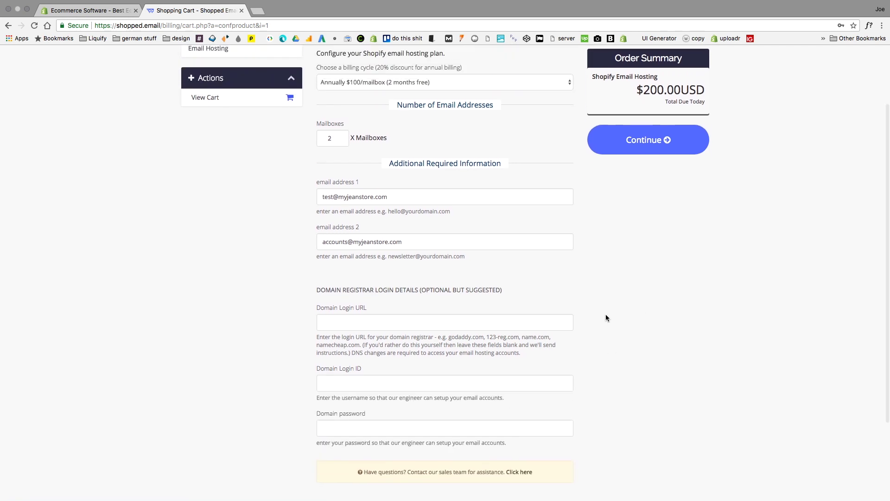
scroll(580, 292, "up", 3)
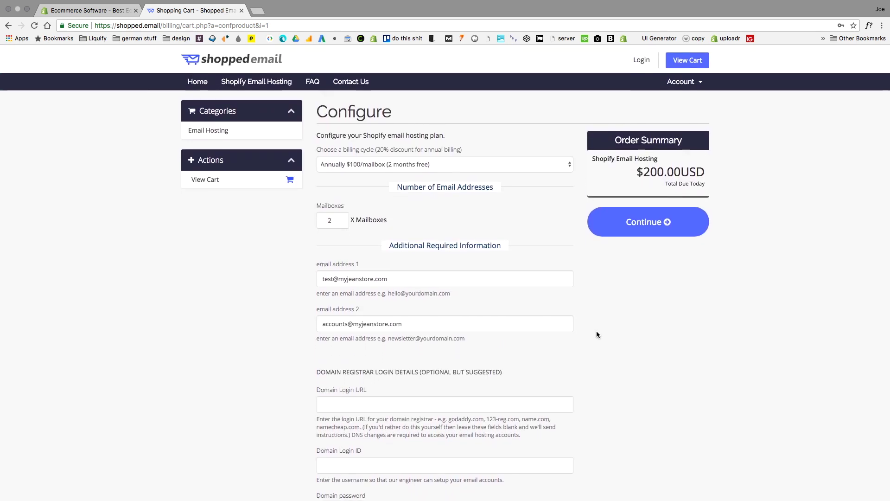
left_click(632, 230)
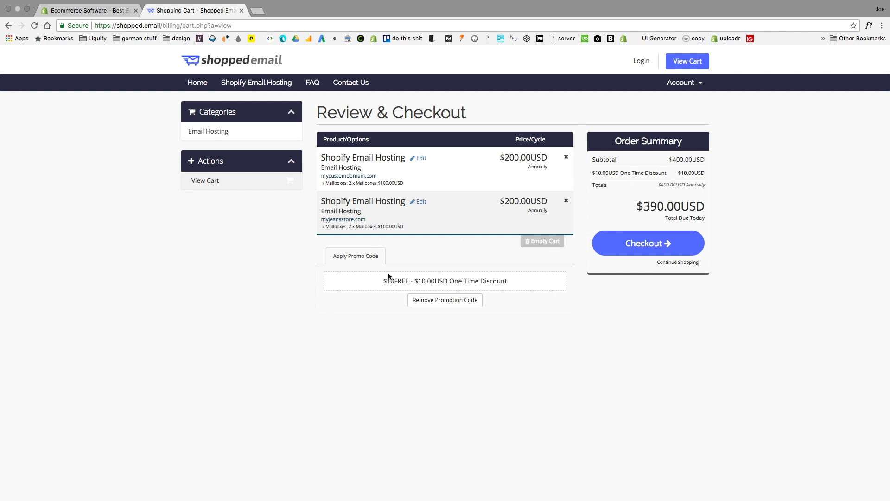
Remove the myjeanstore.com hosting order, leaving one $190.00 order with the $10FREE promo.
left_click_drag(409, 280, 383, 279)
left_click(566, 201)
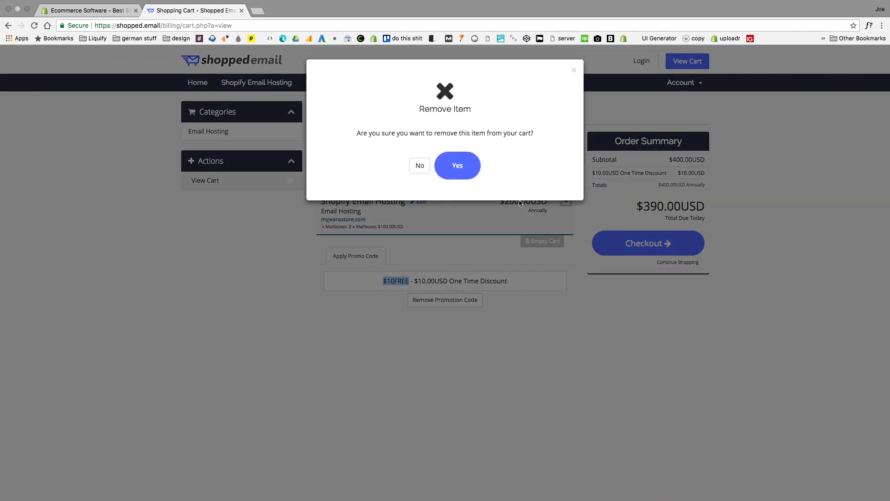
left_click(449, 162)
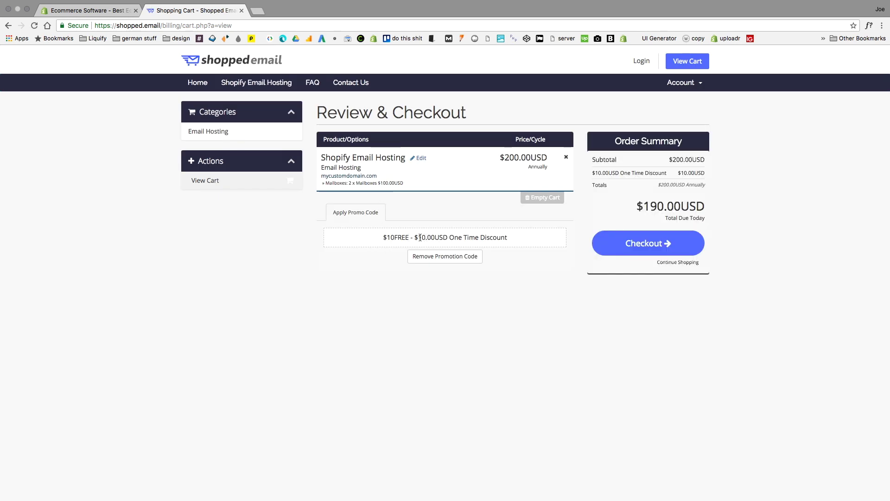
left_click(383, 238)
left_click_drag(383, 238, 409, 238)
left_click(411, 275)
left_click(204, 63)
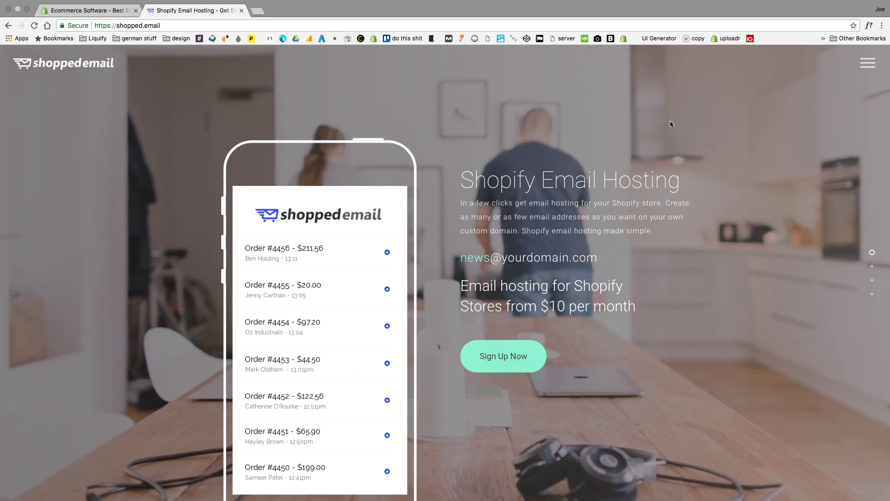
Open the CHECK EMAILS webmail login in a new tab and clear the autofilled e-mail and password.
left_click(866, 65)
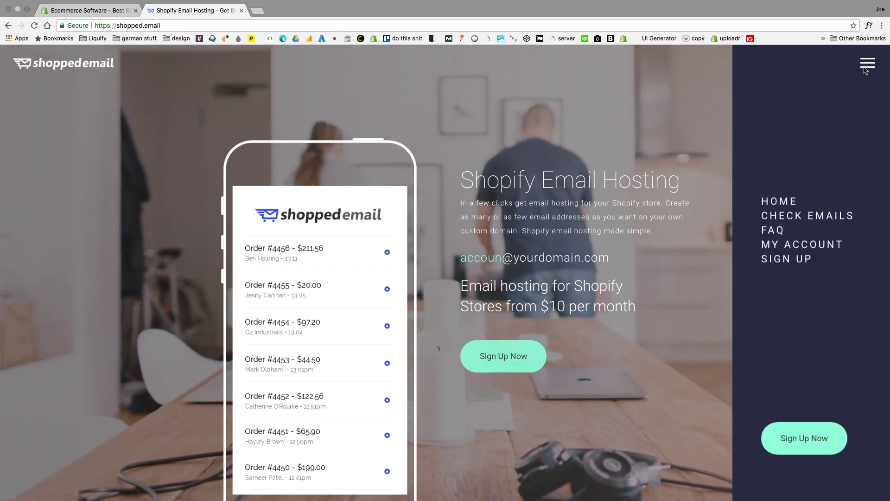
left_click(807, 216)
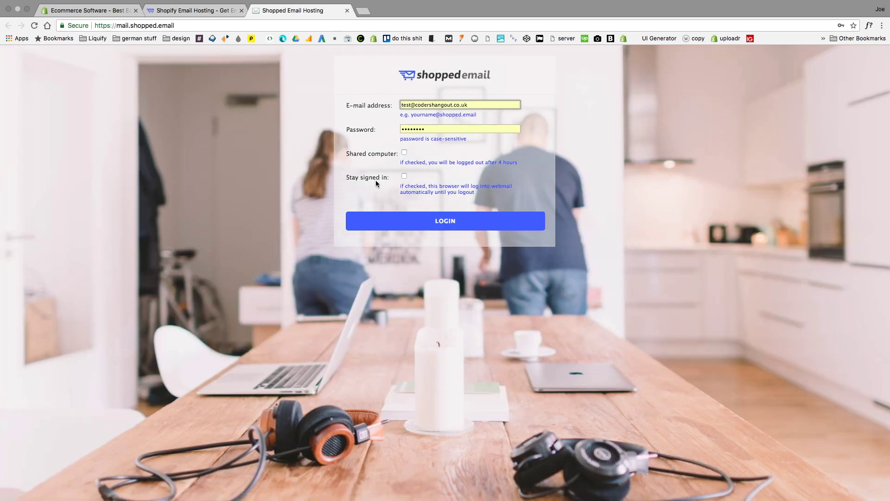
left_click(471, 102)
key("super+a")
key("BackSpace")
key("Tab")
key("BackSpace")
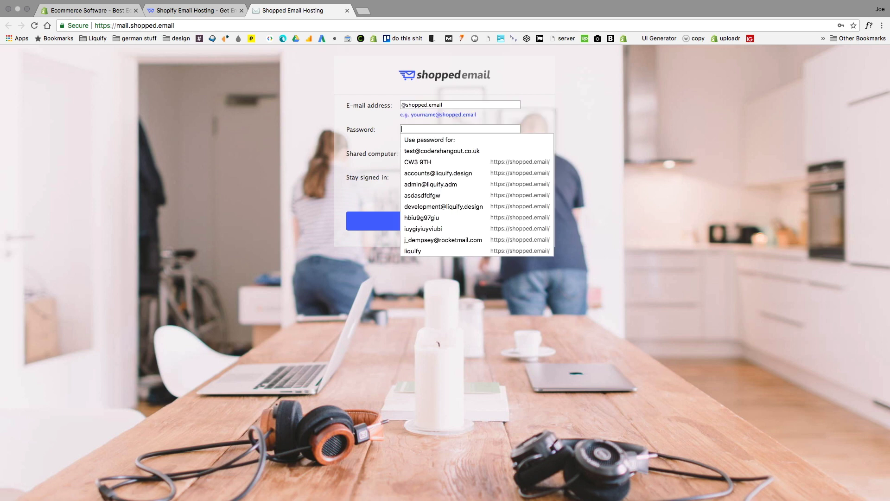
left_click(722, 77)
left_click(497, 104)
key("super+a")
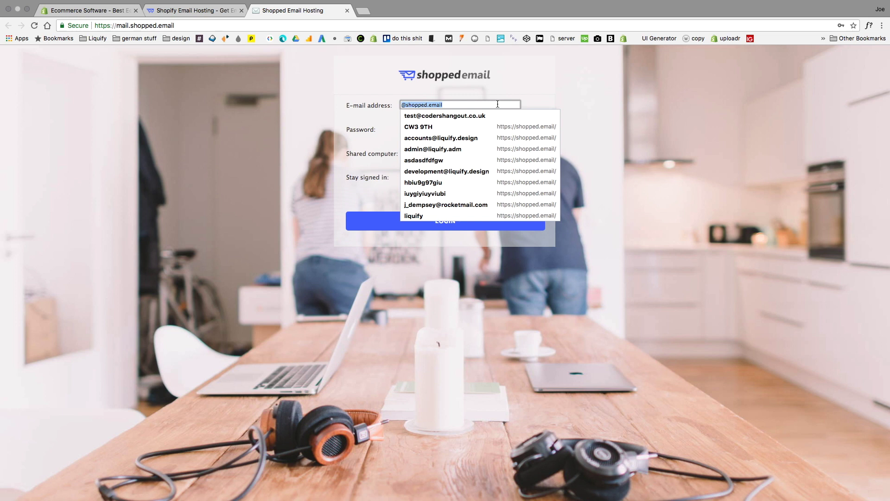
key("BackSpace")
left_click(773, 119)
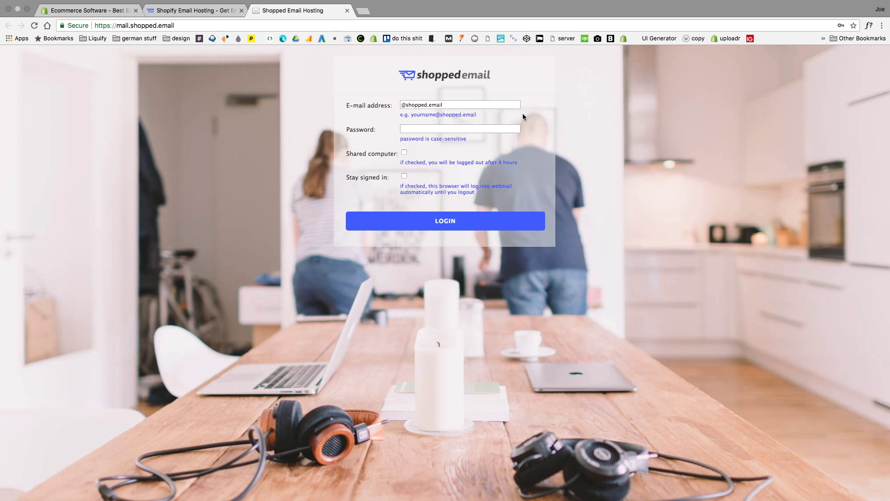
double_click(504, 104)
key("BackSpace")
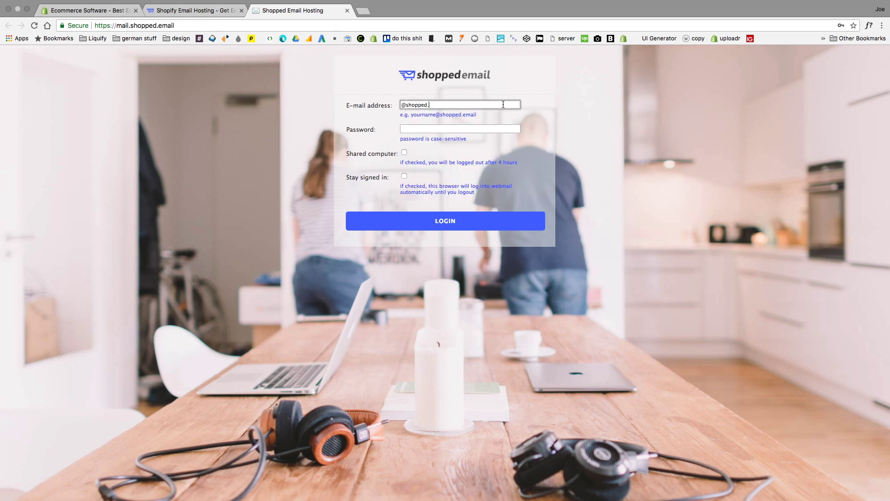
left_click(665, 113)
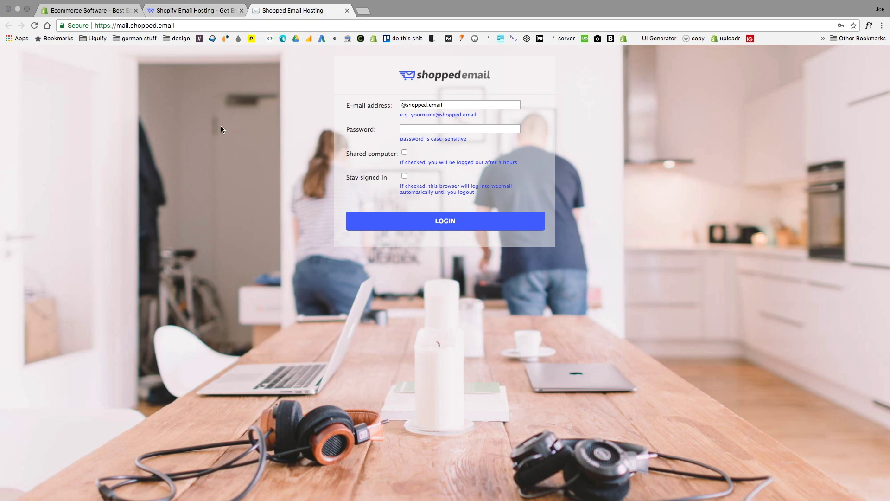
Close the mail.shopped.email tab to return to the landing page.
left_click(277, 138)
key("super+w")
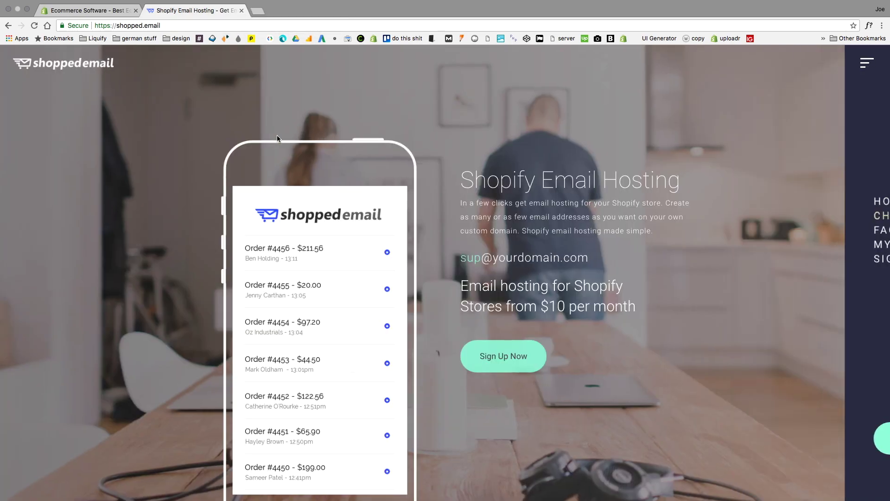